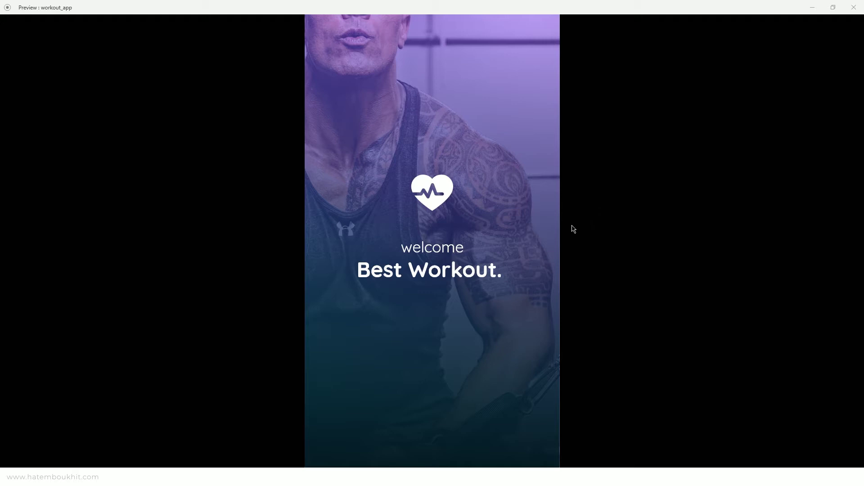
Play the prototype from the splash screen through sign-up and sign-in to the program screen, and inspect the splashscreen and sign up artboards in the design
click(472, 205)
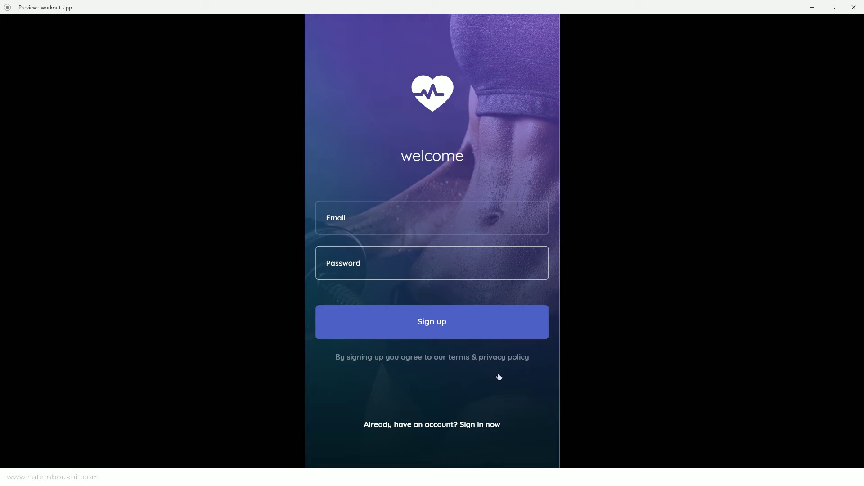
click(463, 318)
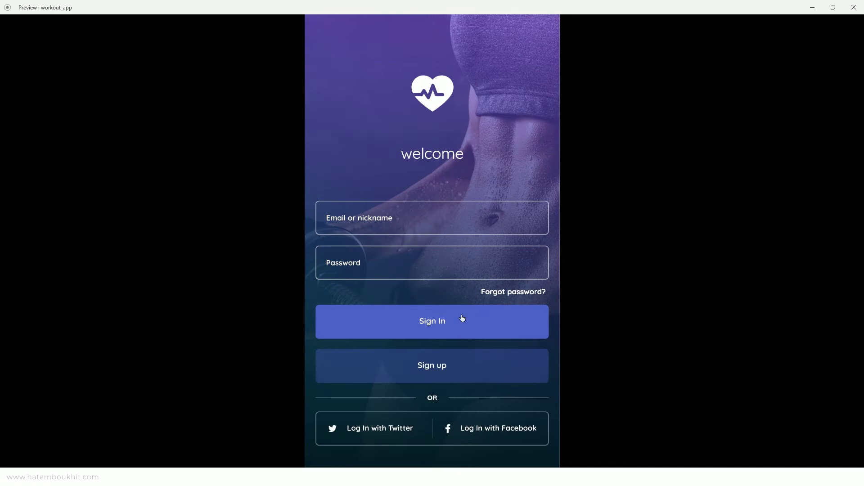
click(488, 369)
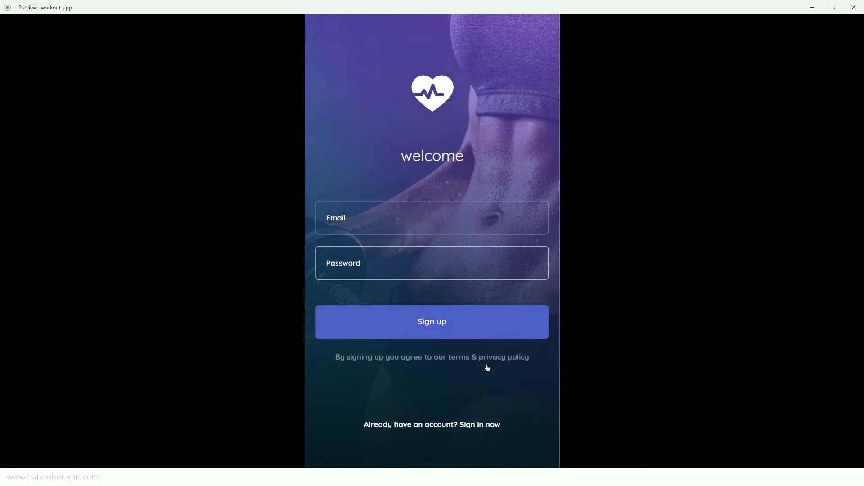
click(469, 323)
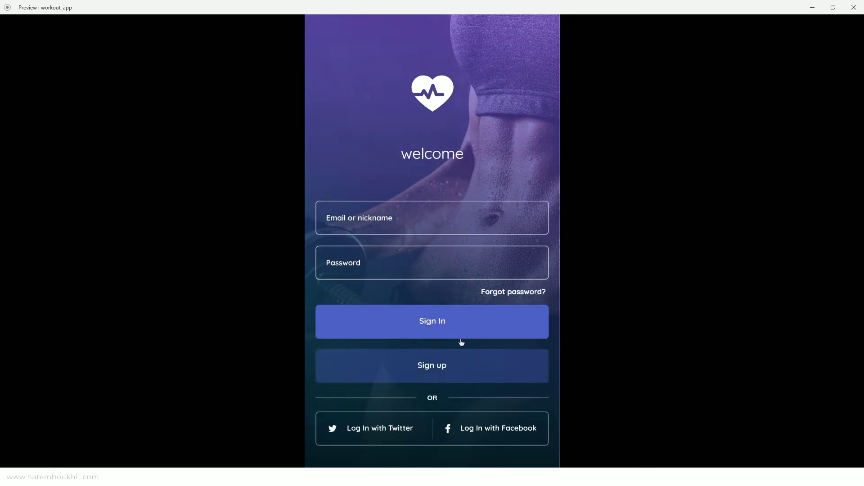
click(448, 371)
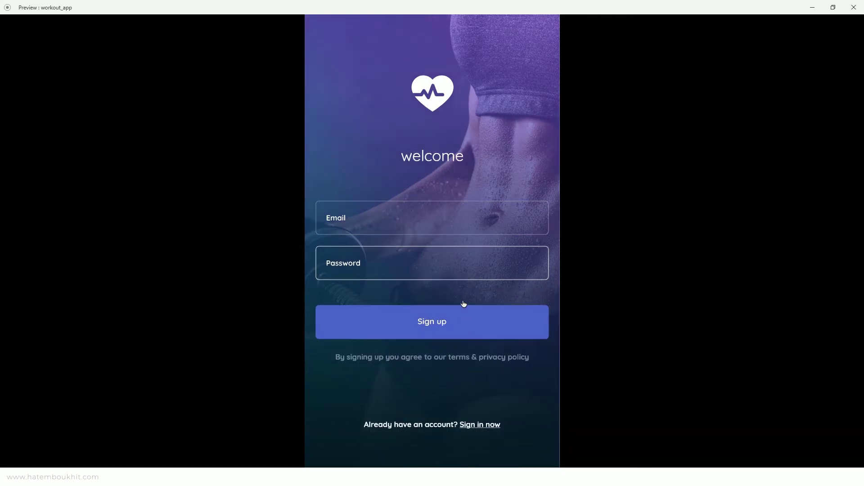
click(452, 318)
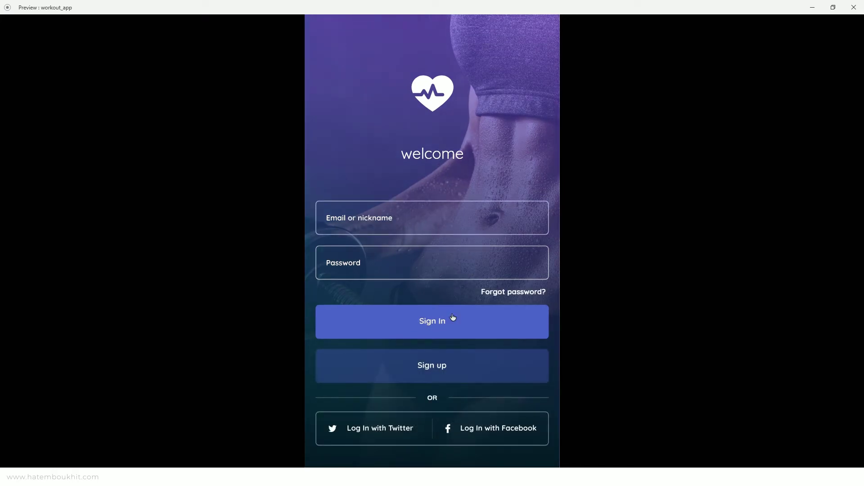
click(453, 318)
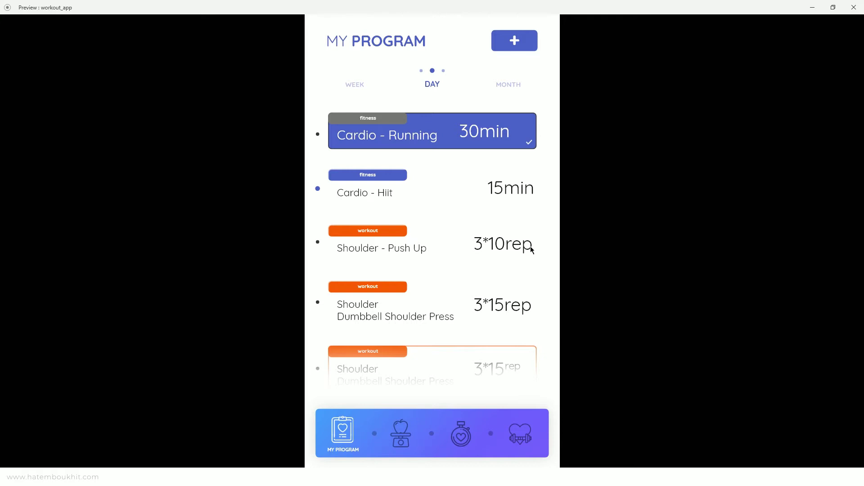
click(854, 8)
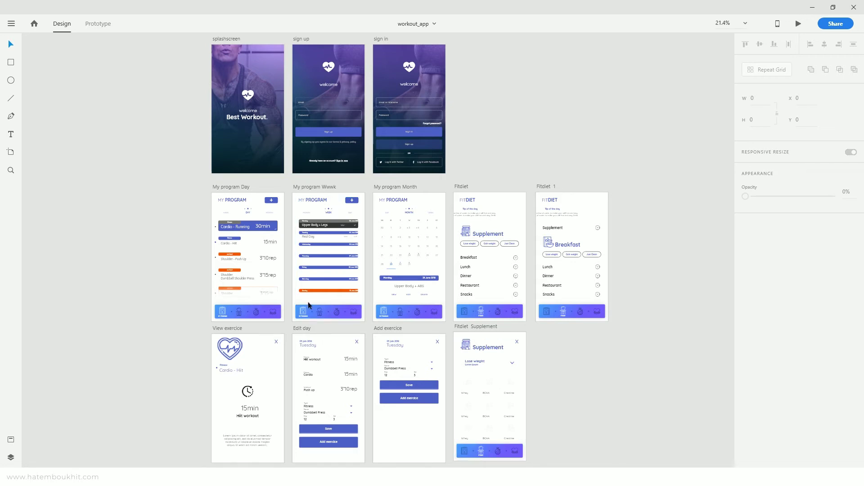
click(231, 39)
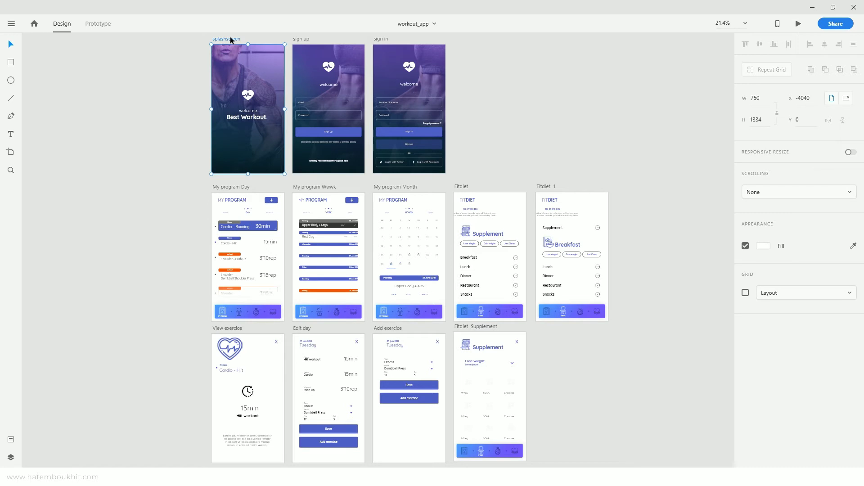
click(299, 39)
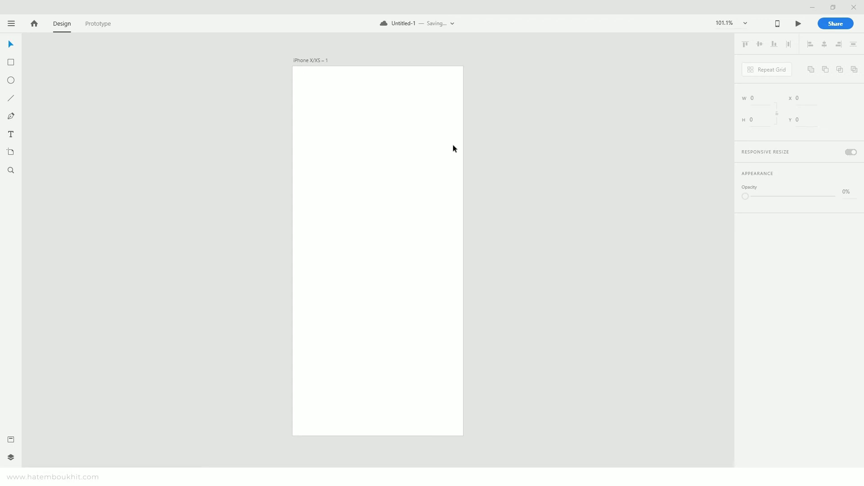
Rename the iPhone X/XS artboard in the new document as Splashscreen
click(317, 62)
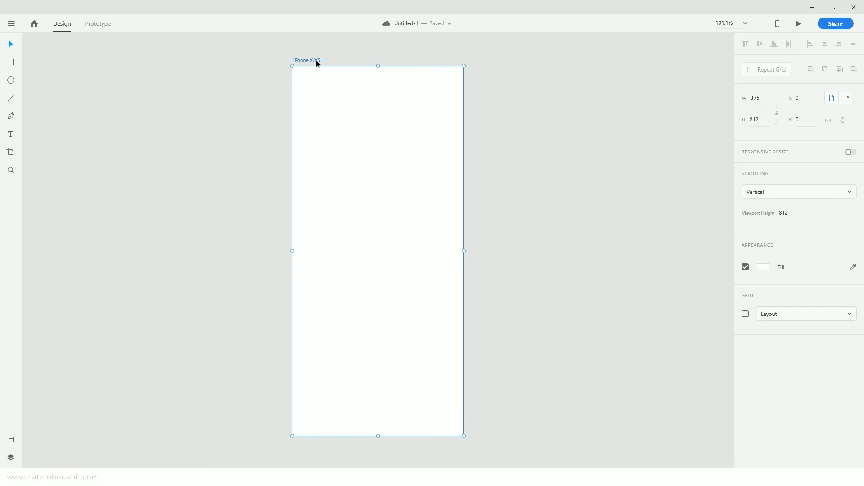
double_click(316, 62)
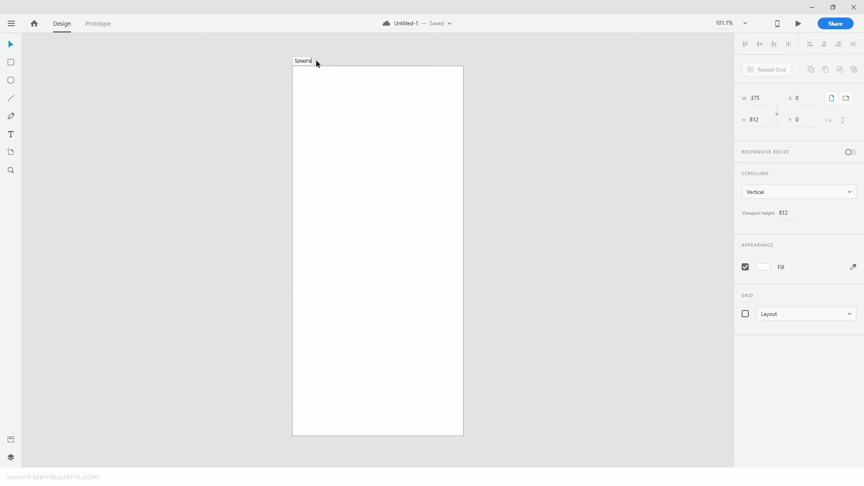
text(Splashscreen)
key(Return)
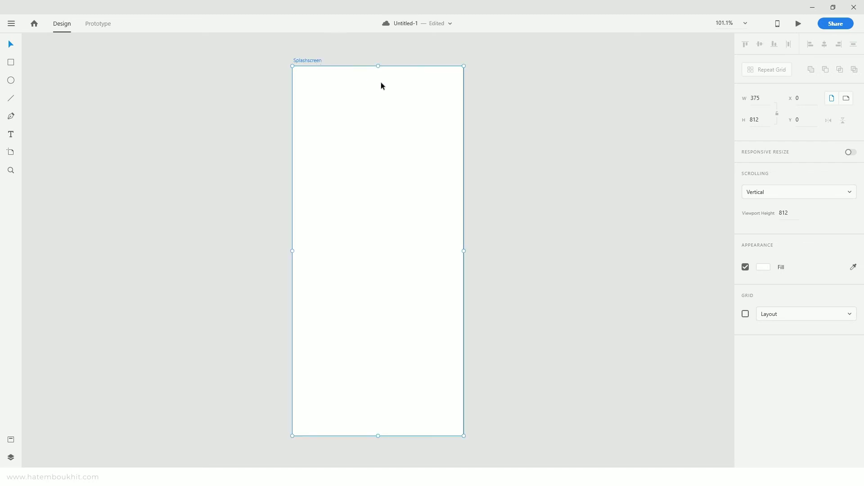
click(545, 141)
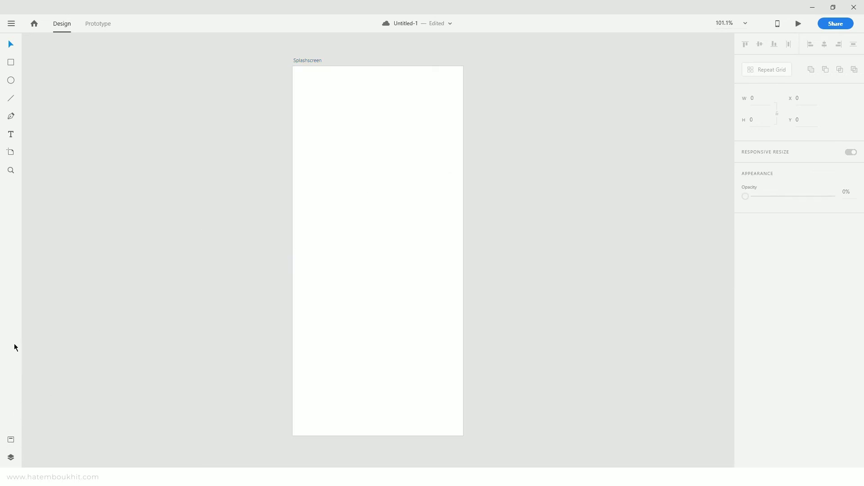
Add four iPhone X/XS artboards of 375 by 812 in a row to the right of the Splashscreen artboard
click(13, 154)
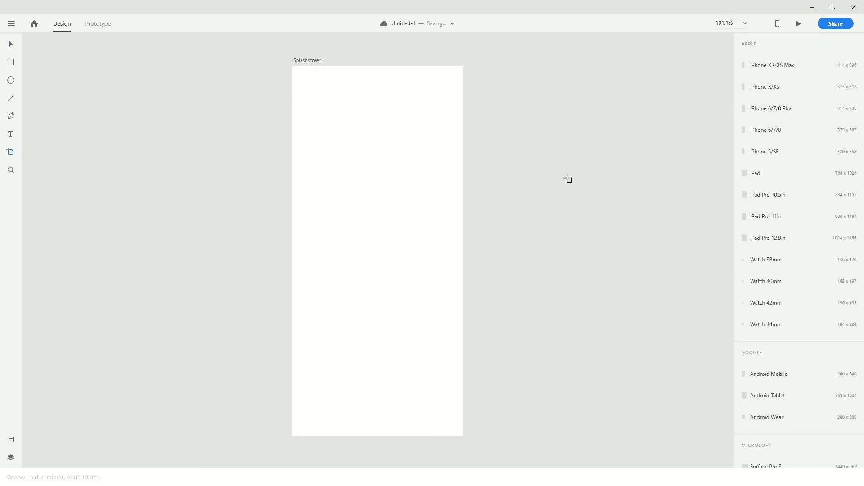
click(568, 179)
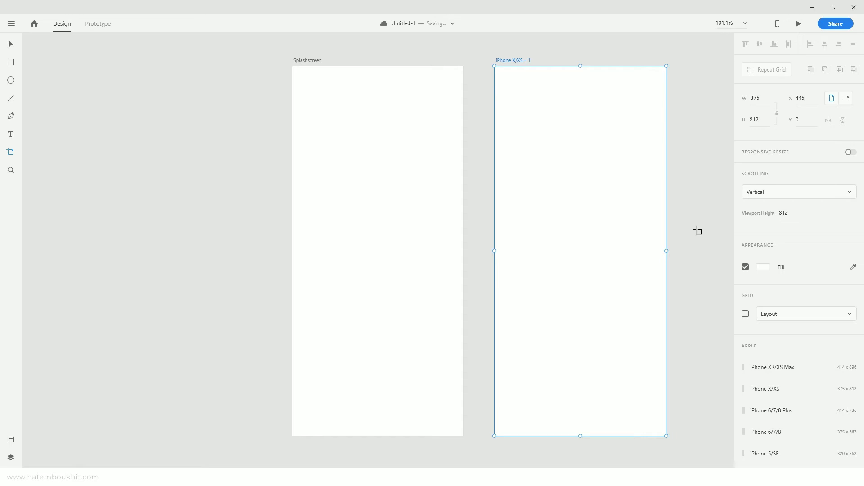
click(697, 231)
click(544, 249)
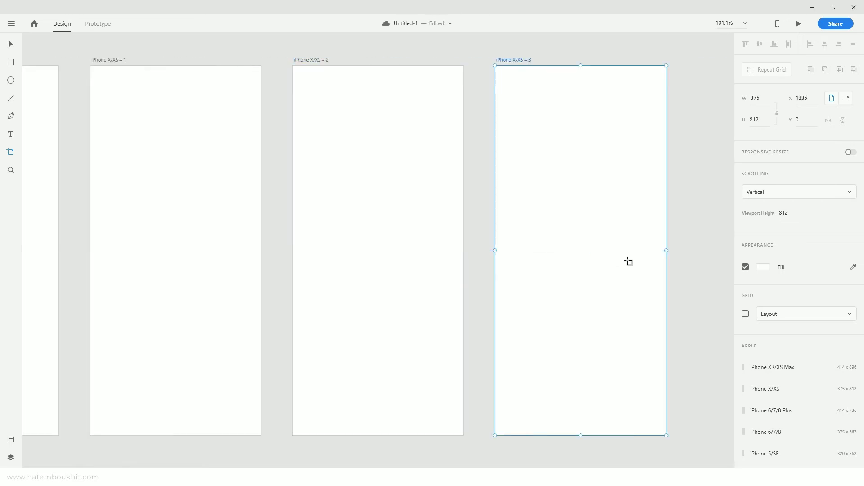
click(688, 262)
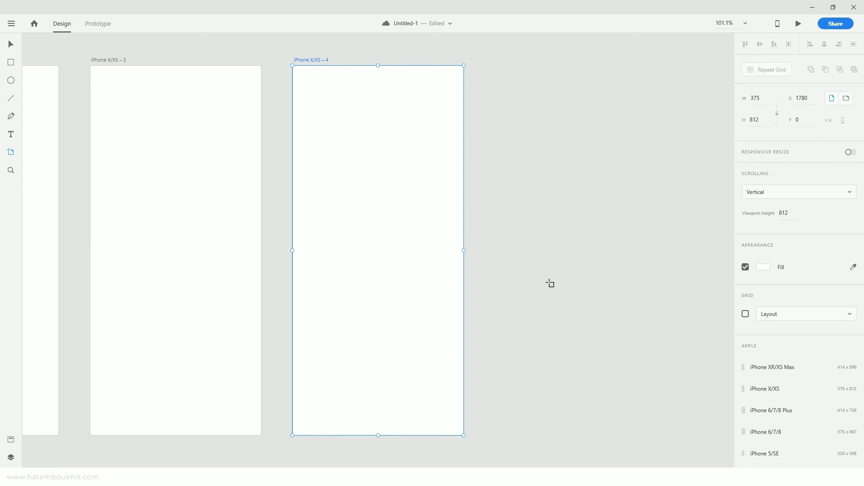
Draw a custom landscape artboard about 628 by 439 beneath the row of iPhone artboards
scroll(525, 290, down, 5)
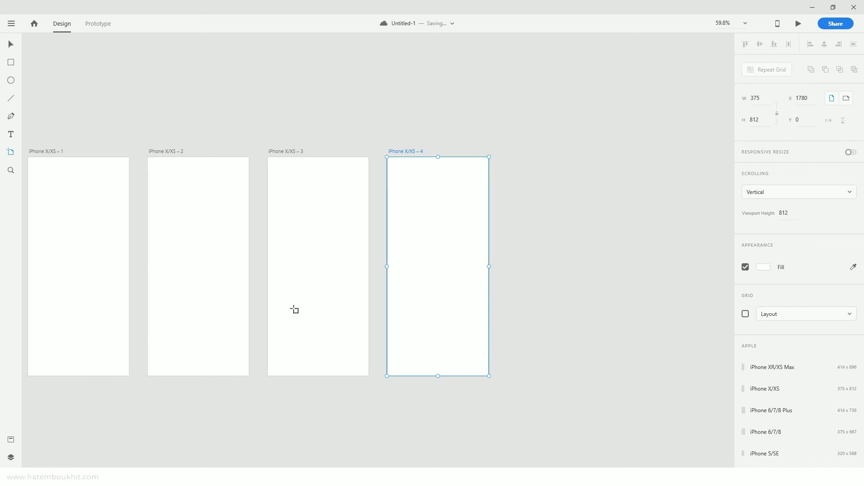
scroll(294, 309, down, 2)
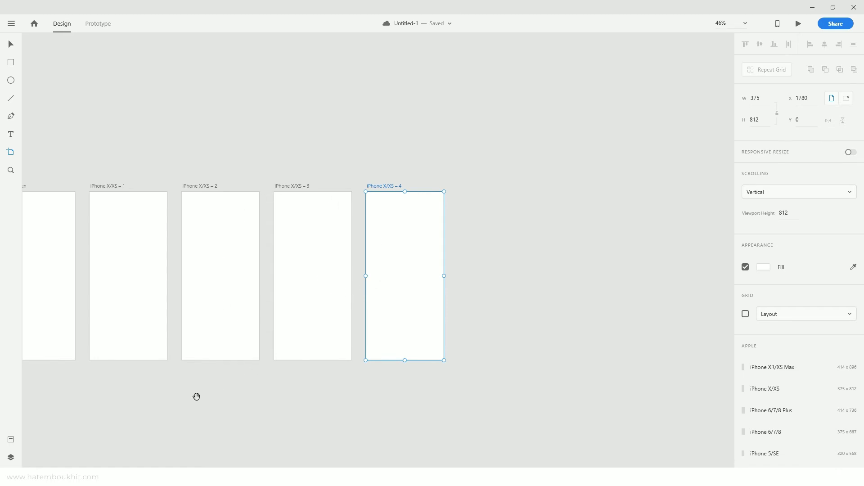
drag(196, 397, 341, 369)
drag(341, 370, 344, 386)
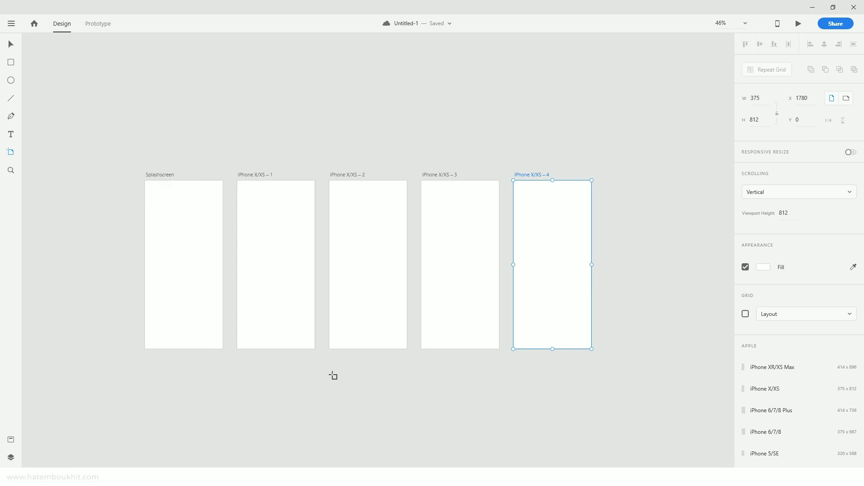
drag(283, 376, 414, 467)
scroll(405, 439, down, 1)
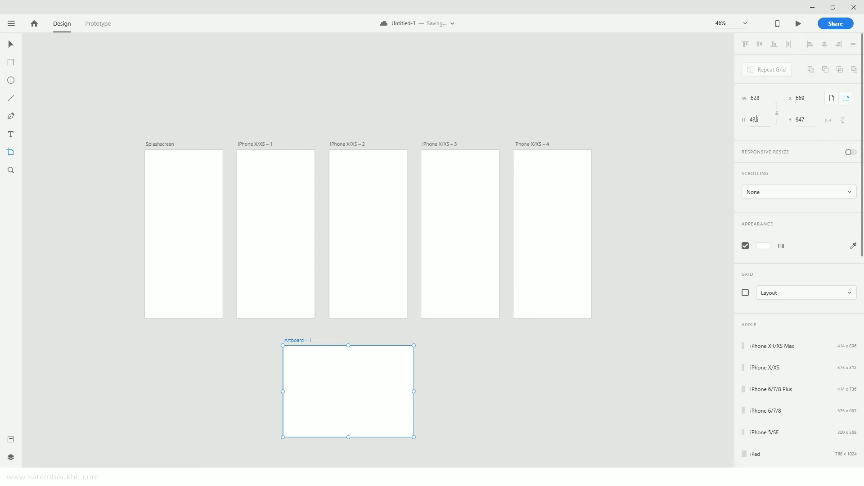
Set the custom artboard's width to 900 and its height to 720
click(758, 99)
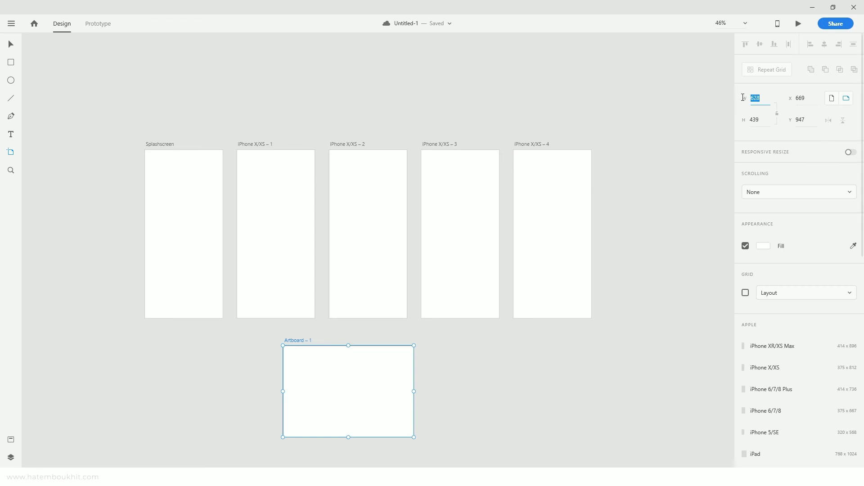
text(900)
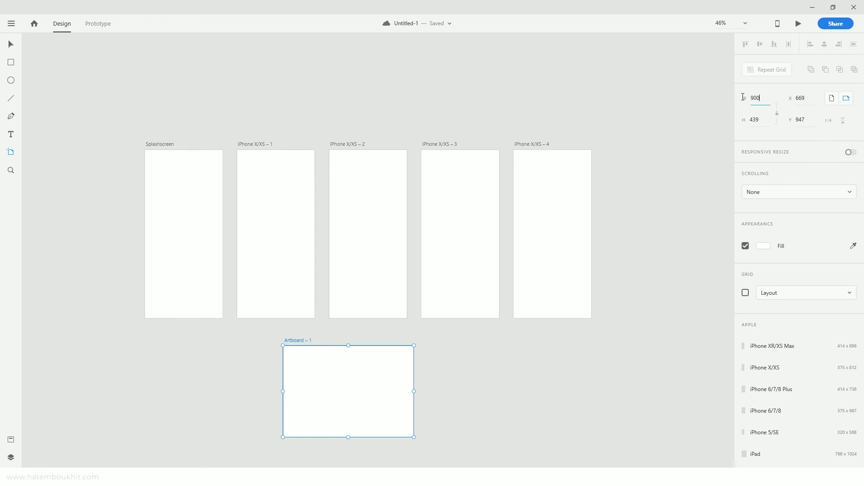
click(761, 119)
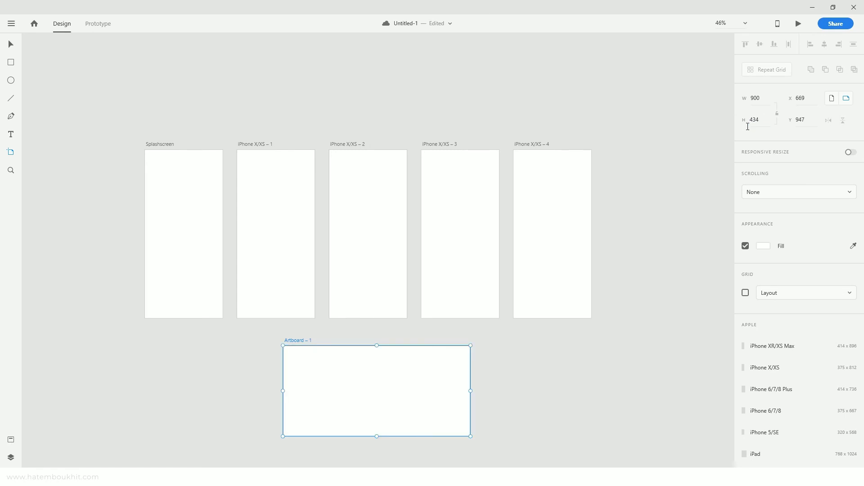
click(760, 119)
double_click(760, 116)
text(720)
key(Return)
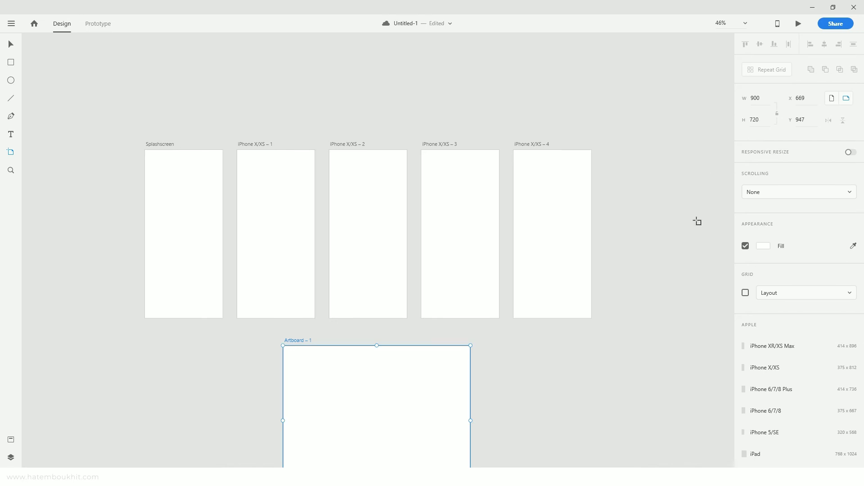
Delete the custom artboard beneath the iPhone row
drag(451, 291, 463, 211)
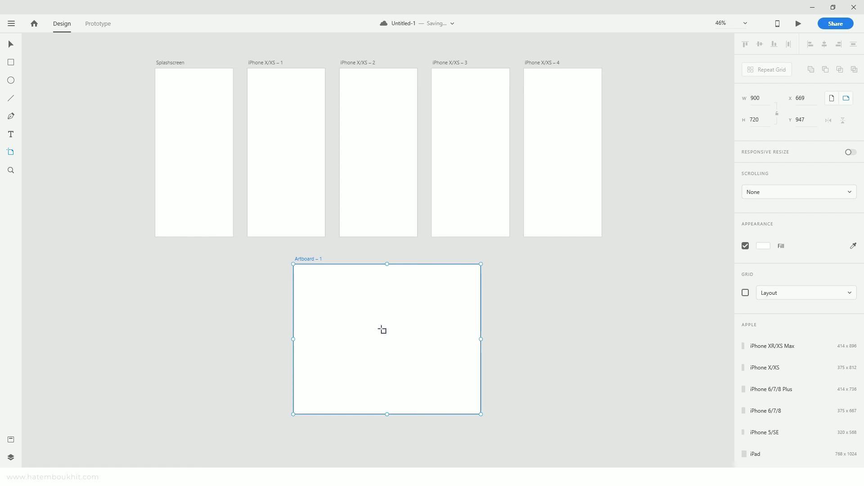
key(Delete)
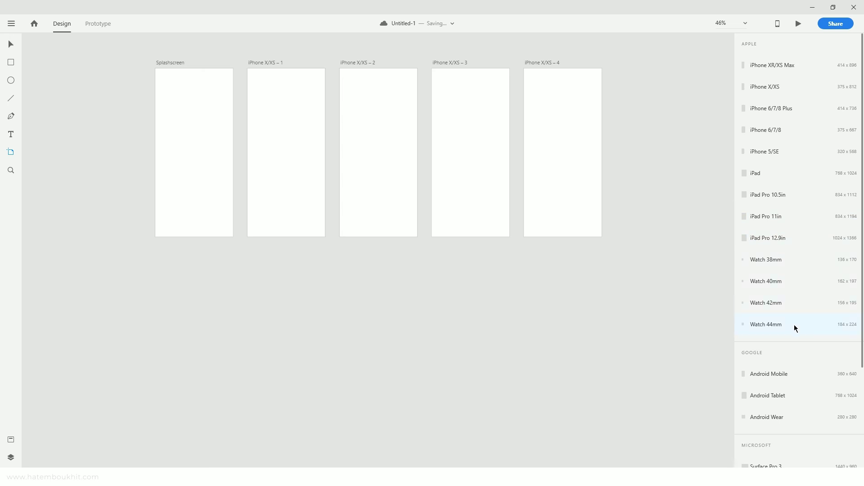
Add two iPad artboards of 768 by 1024 to the right of the last iPhone artboard
click(786, 174)
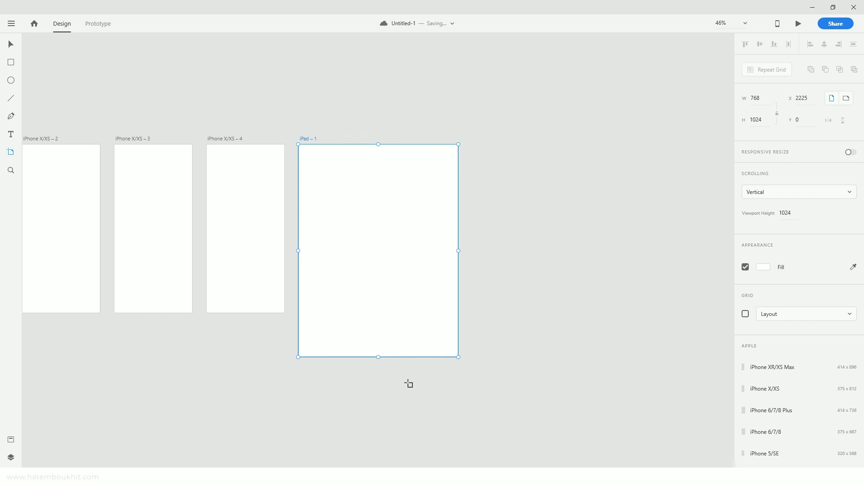
click(495, 248)
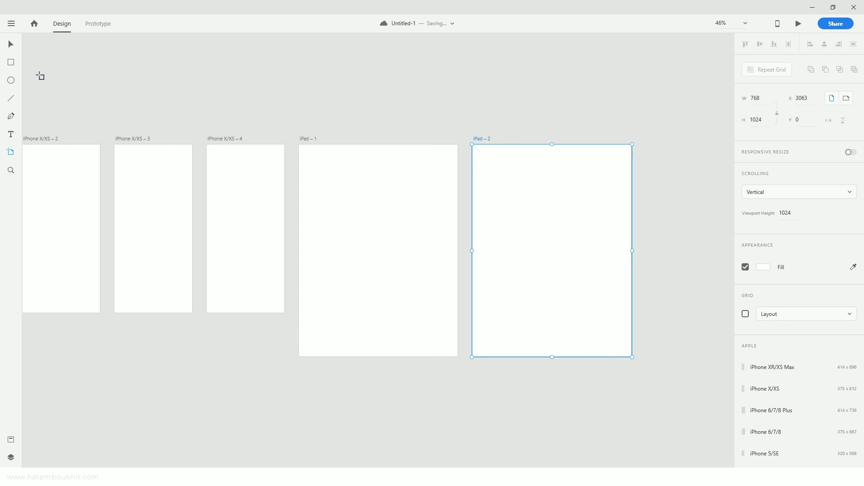
Move the iPad artboards into a second row beneath the iPhones, iPad – 2 at about X 1370, Y 889 and iPad – 1 at about X 506, Y 889
click(13, 46)
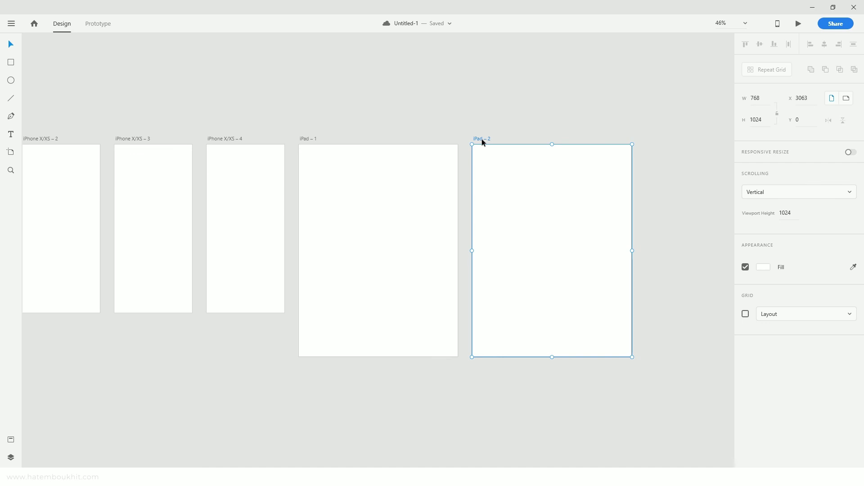
drag(482, 142, 130, 324)
scroll(196, 281, down, 3)
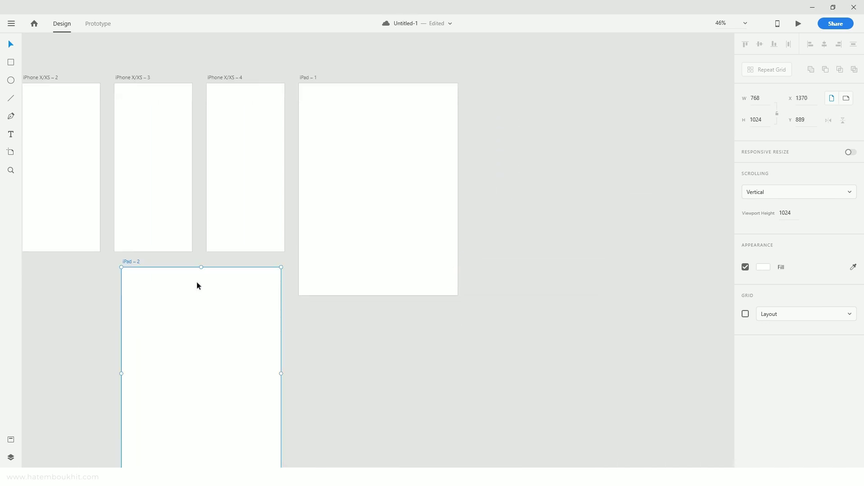
scroll(196, 282, up, 1)
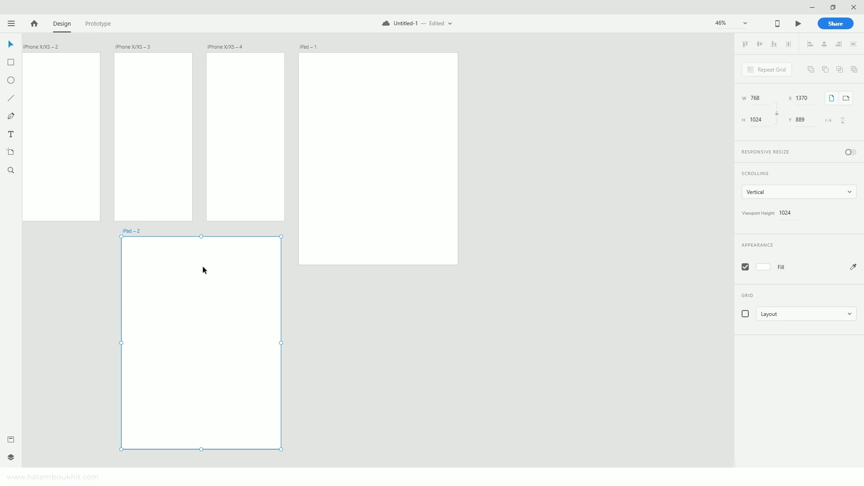
drag(235, 365, 404, 308)
scroll(395, 290, down, 3)
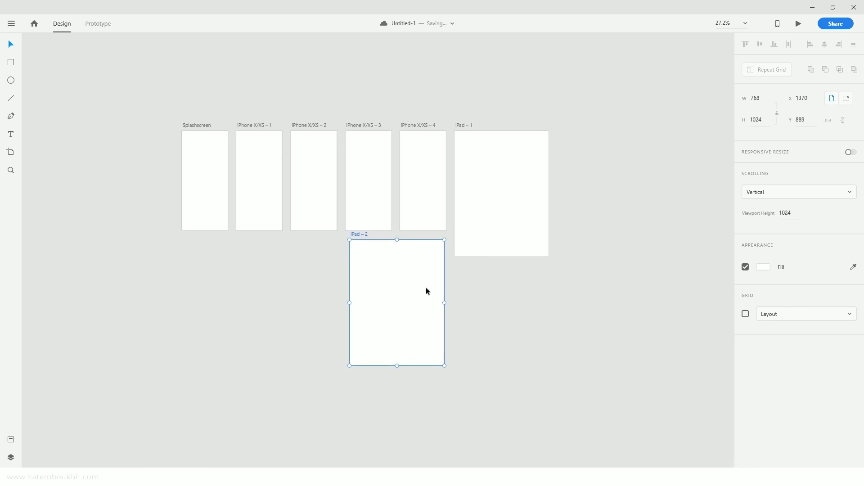
drag(462, 127, 252, 236)
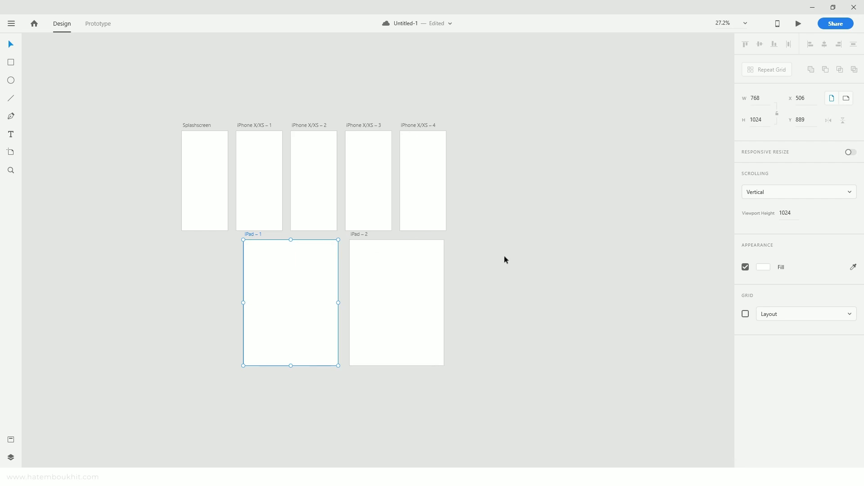